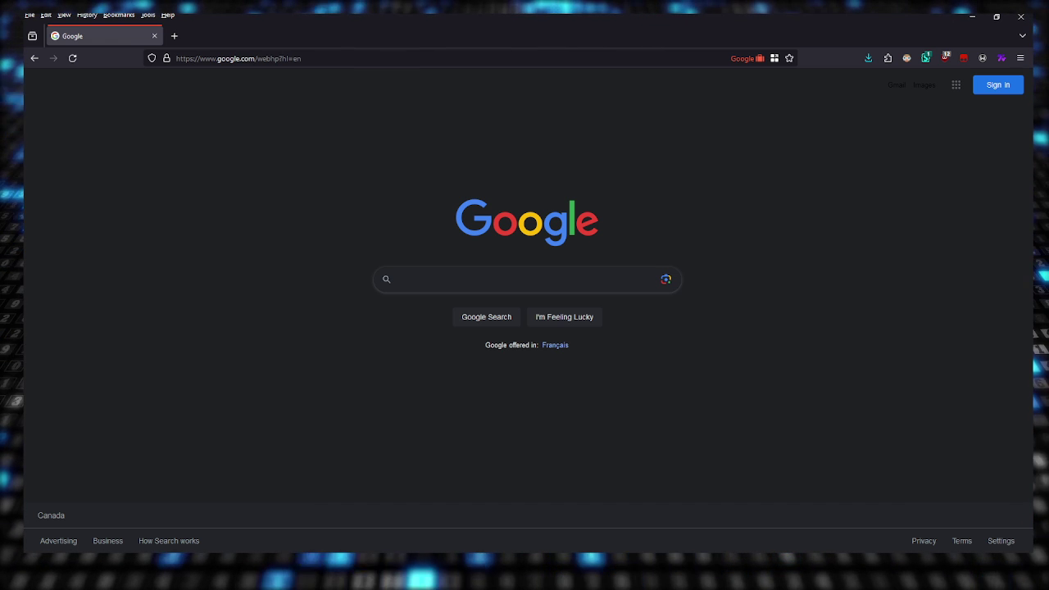
Search Google for 'github mouse jiggler'
text(github mouse jiggler)
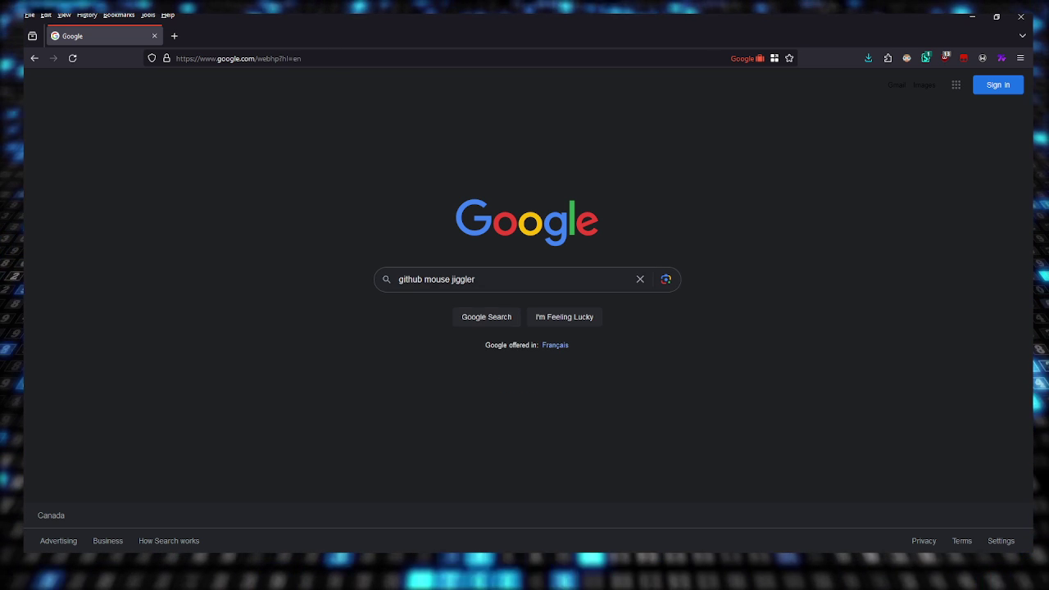
key(Return)
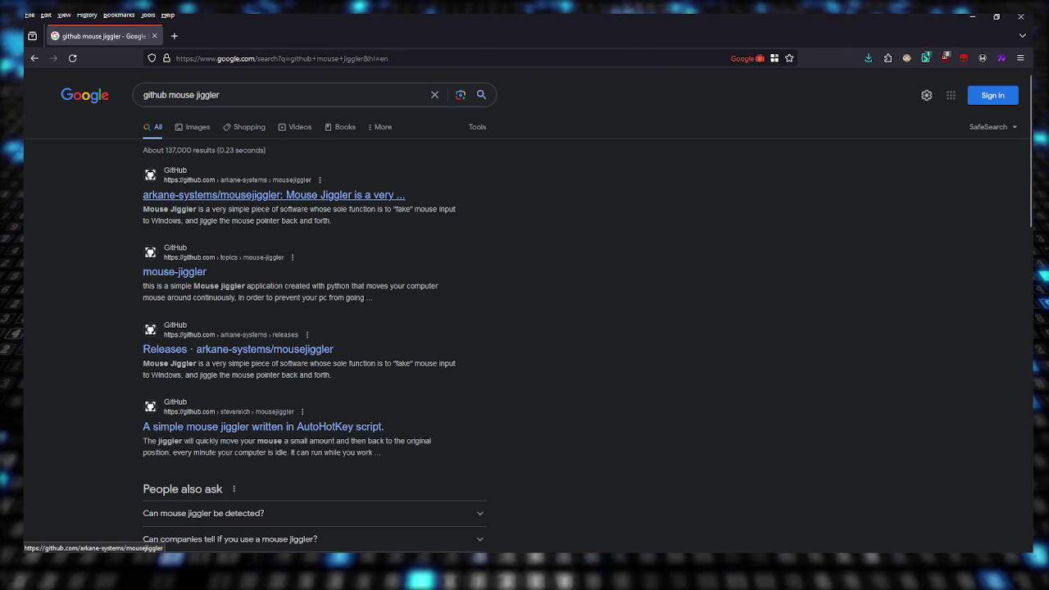
Open the arkane-systems/mousejiggler GitHub result in a new tab
middle_click(271, 195)
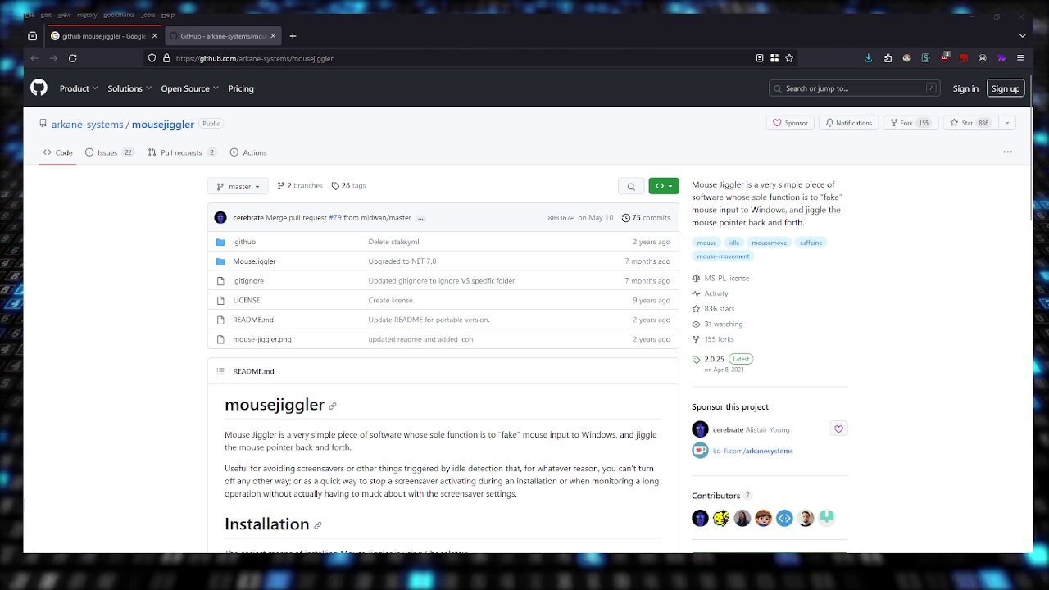
drag(473, 339, 149, 354)
click(532, 379)
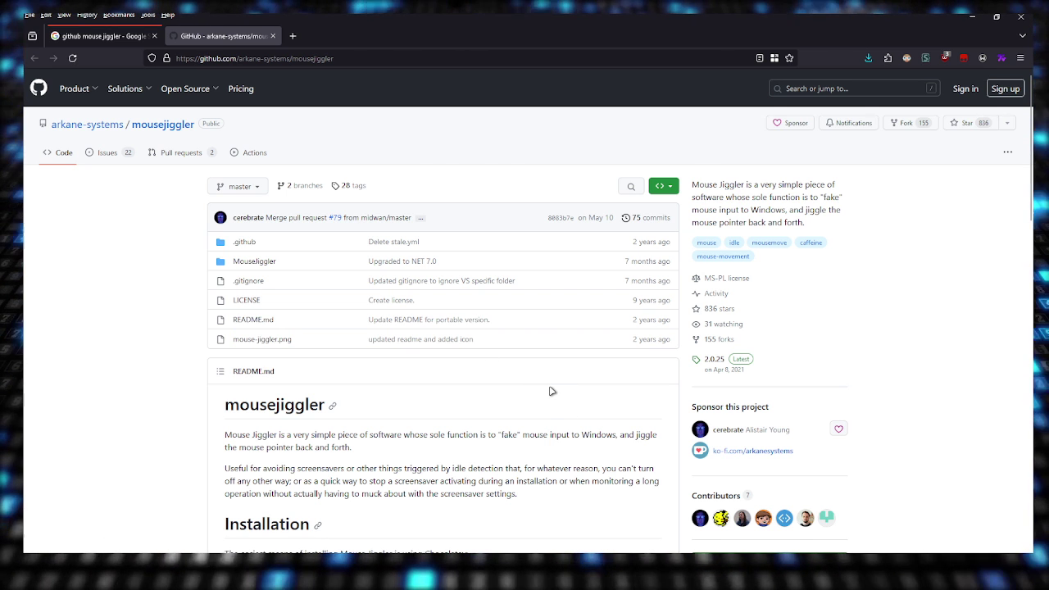
scroll(537, 391, down, 1)
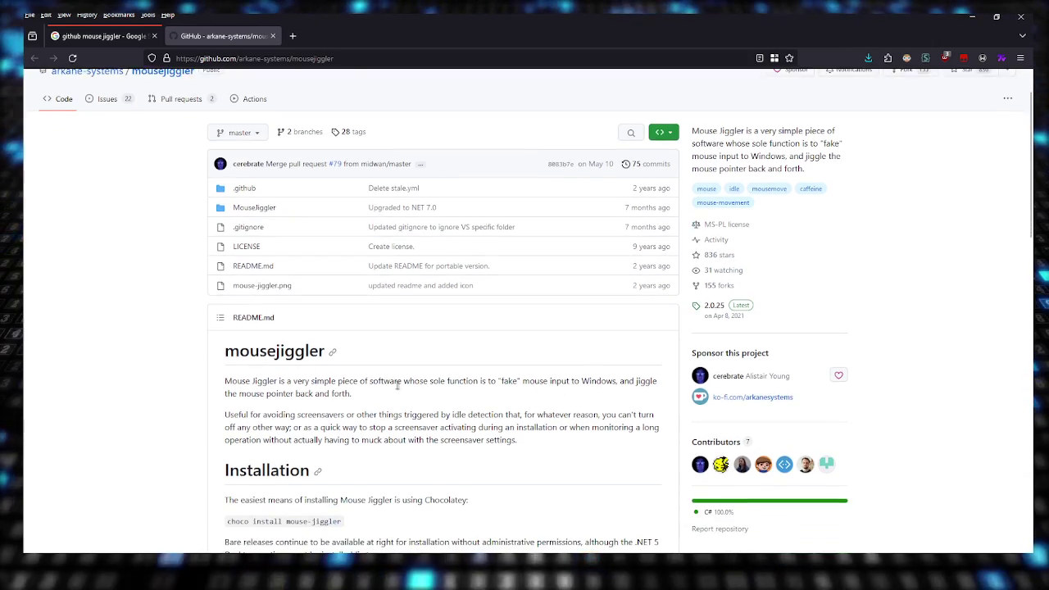
scroll(332, 348, up, 1)
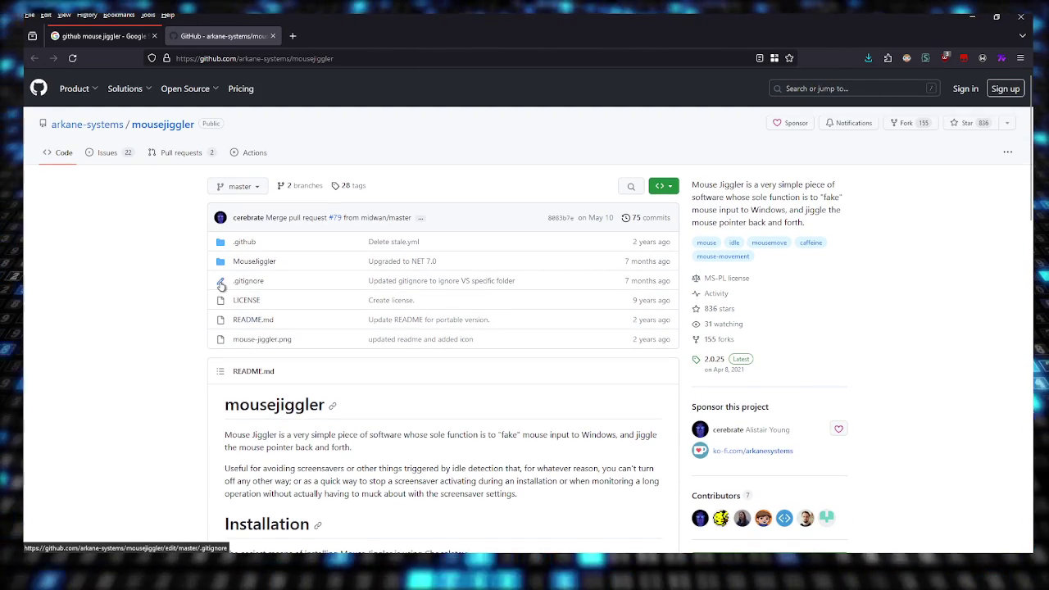
scroll(571, 305, down, 5)
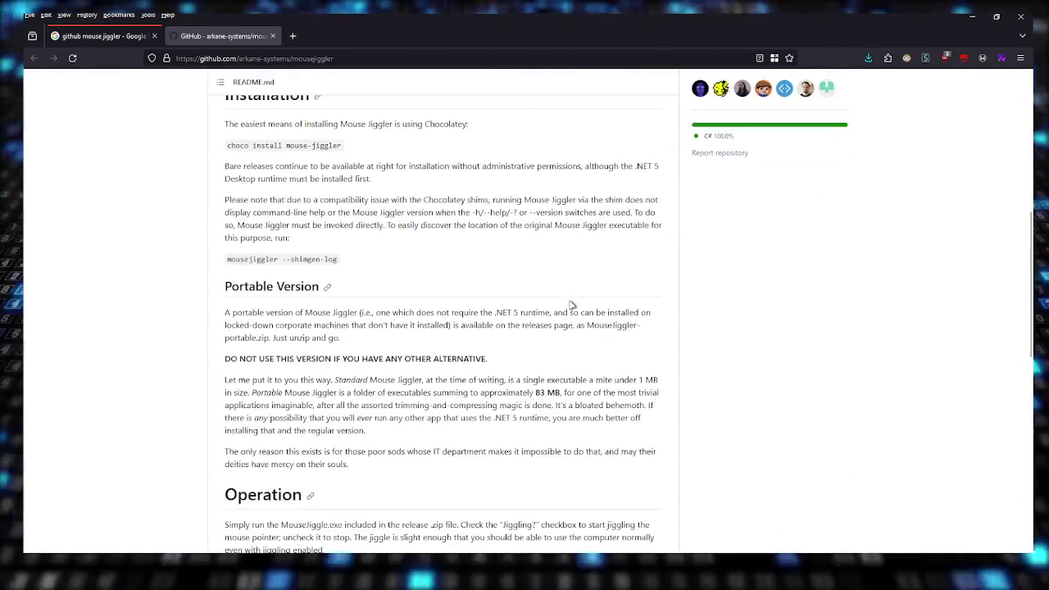
scroll(571, 305, down, 1)
scroll(571, 305, up, 2)
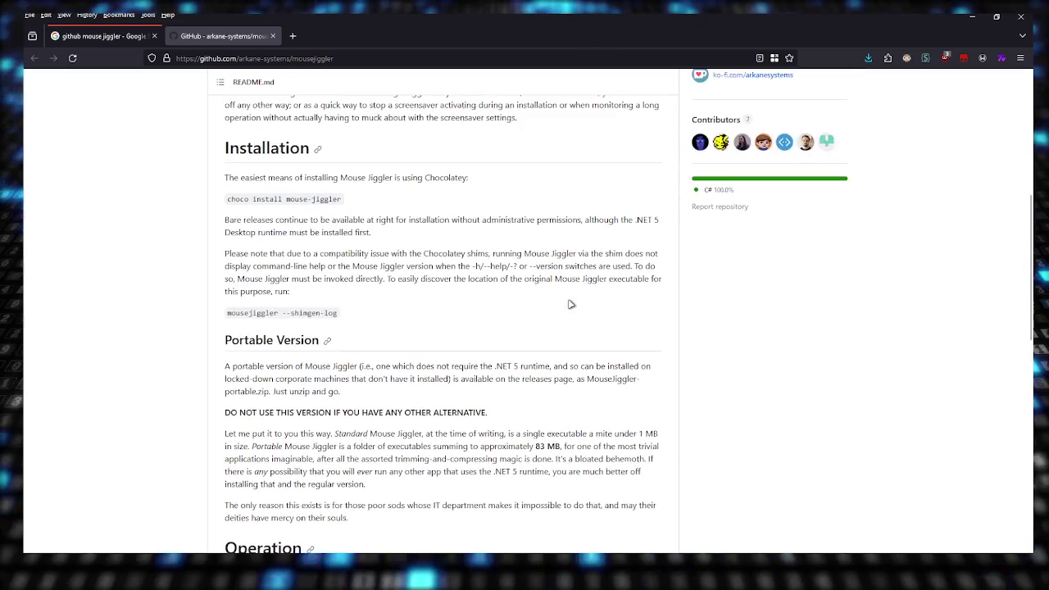
scroll(220, 286, down, 1)
drag(220, 286, 363, 295)
click(424, 285)
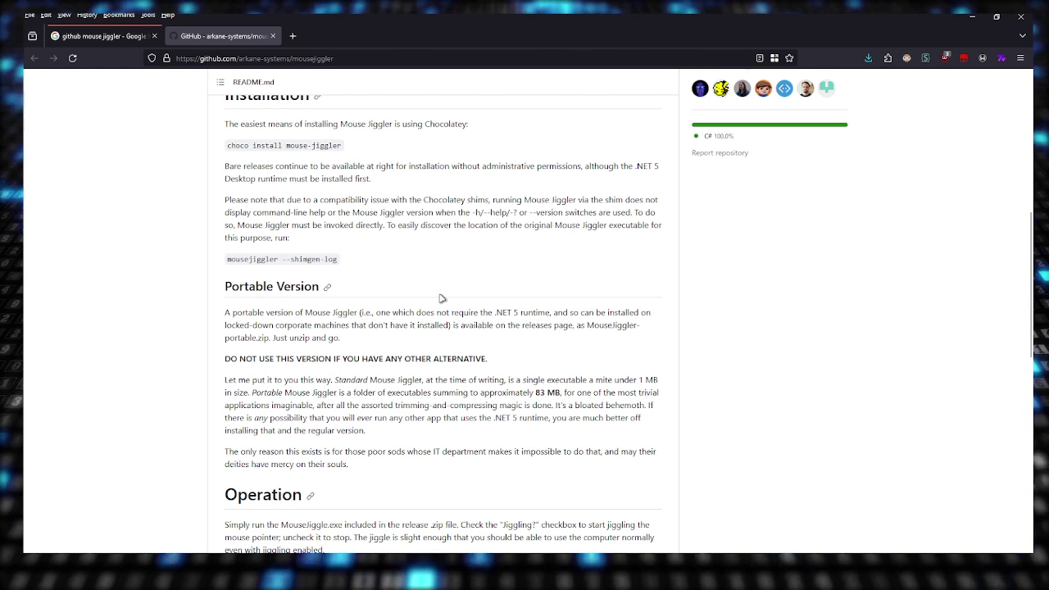
scroll(440, 296, up, 1)
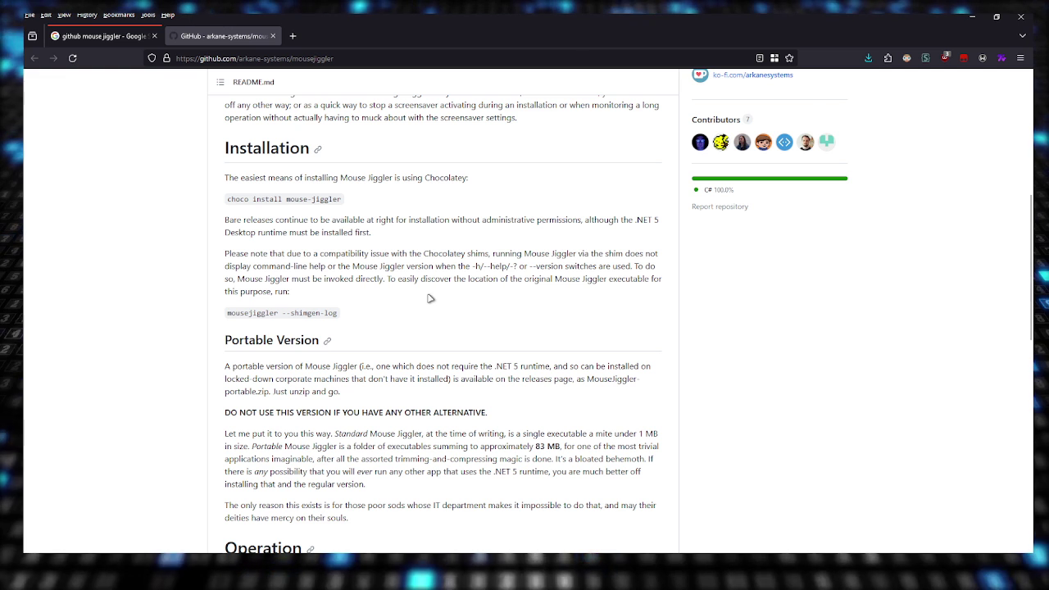
drag(224, 342, 329, 344)
click(209, 362)
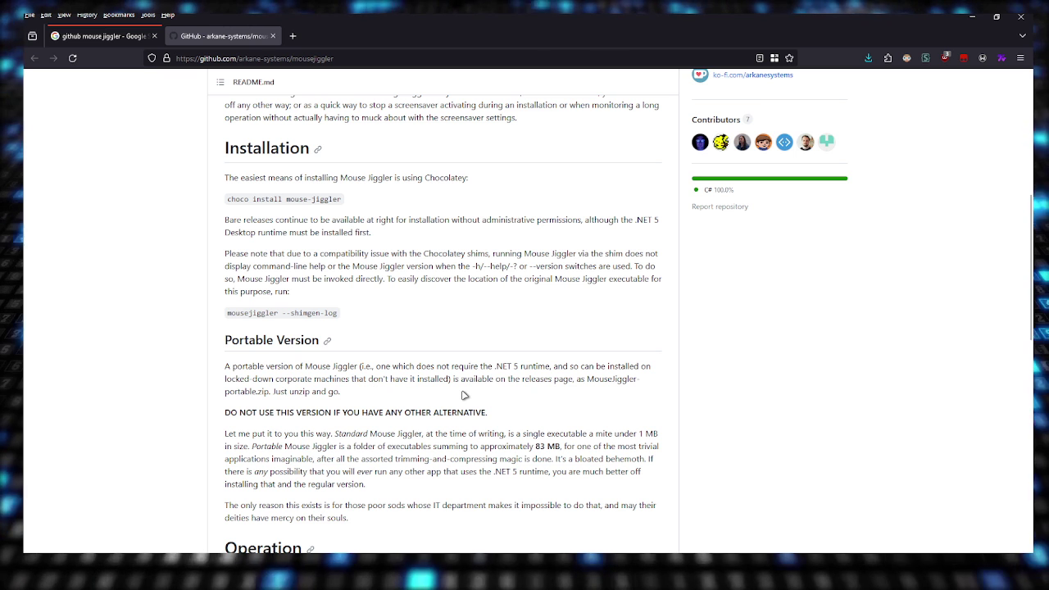
scroll(475, 398, up, 5)
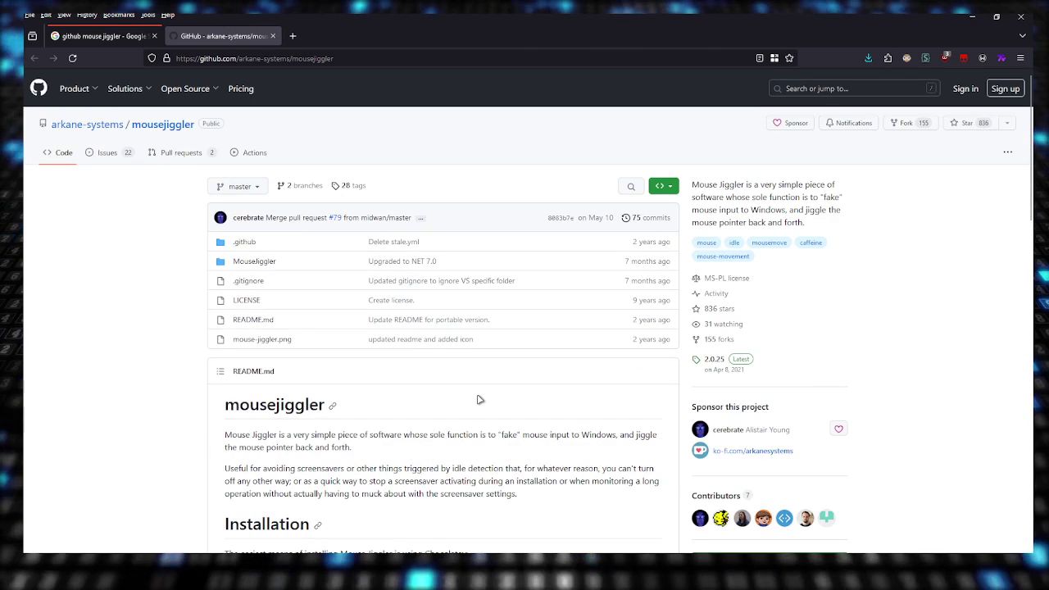
Go from the 2.0.25 release page to the full list of releases
click(718, 373)
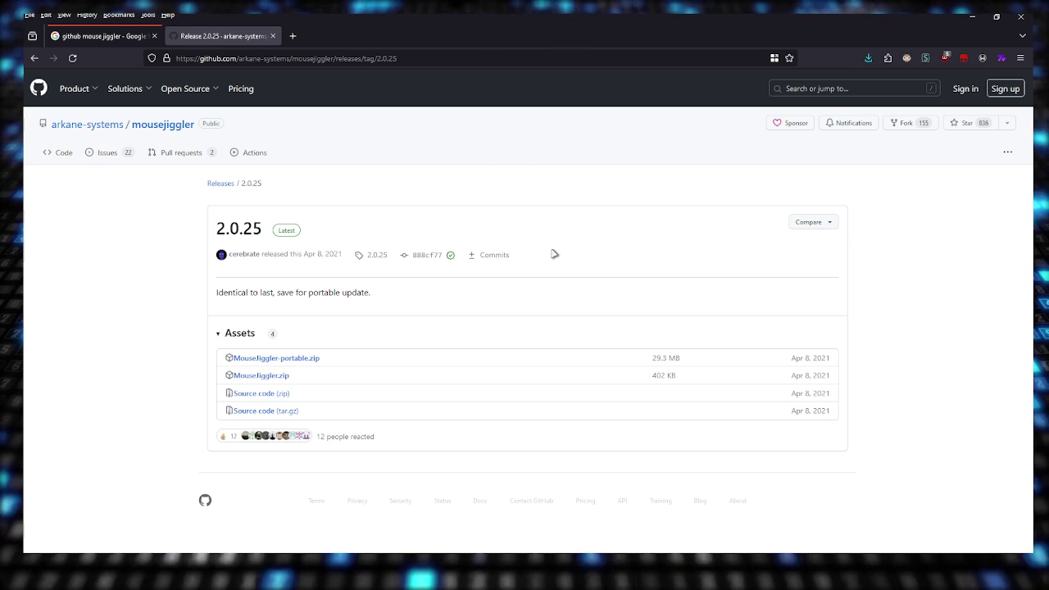
click(223, 183)
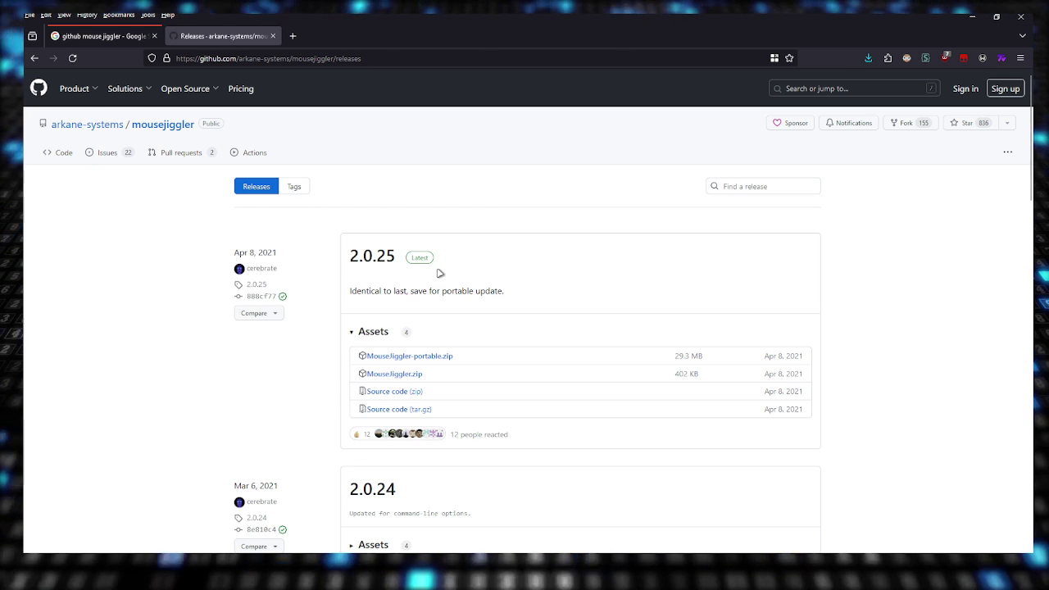
scroll(525, 421, down, 2)
scroll(525, 421, up, 2)
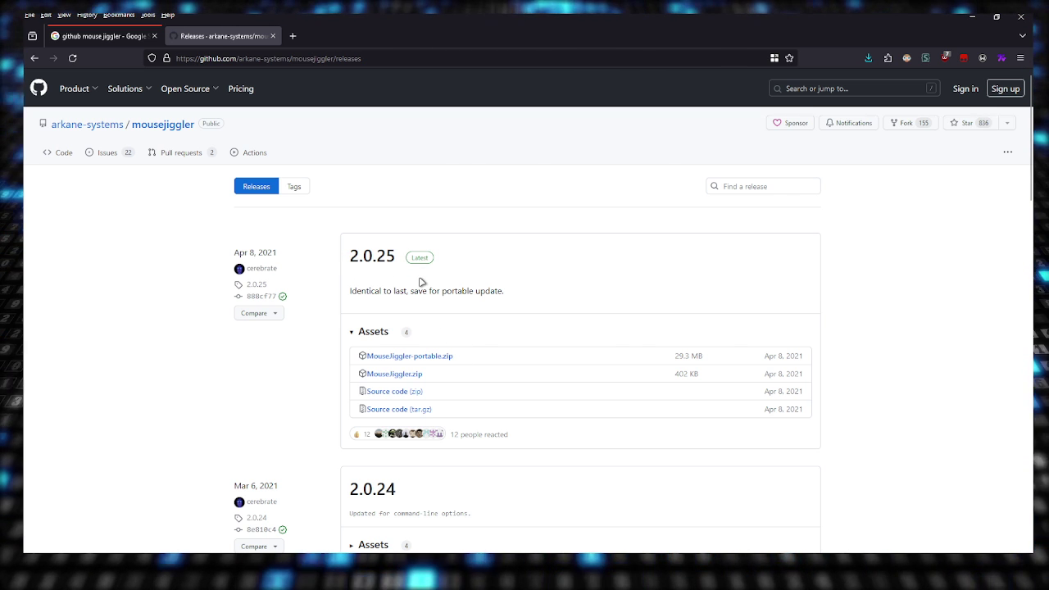
Expand the 2.0.25 Assets list to reveal MouseJiggler-portable.zip among the four files
click(371, 335)
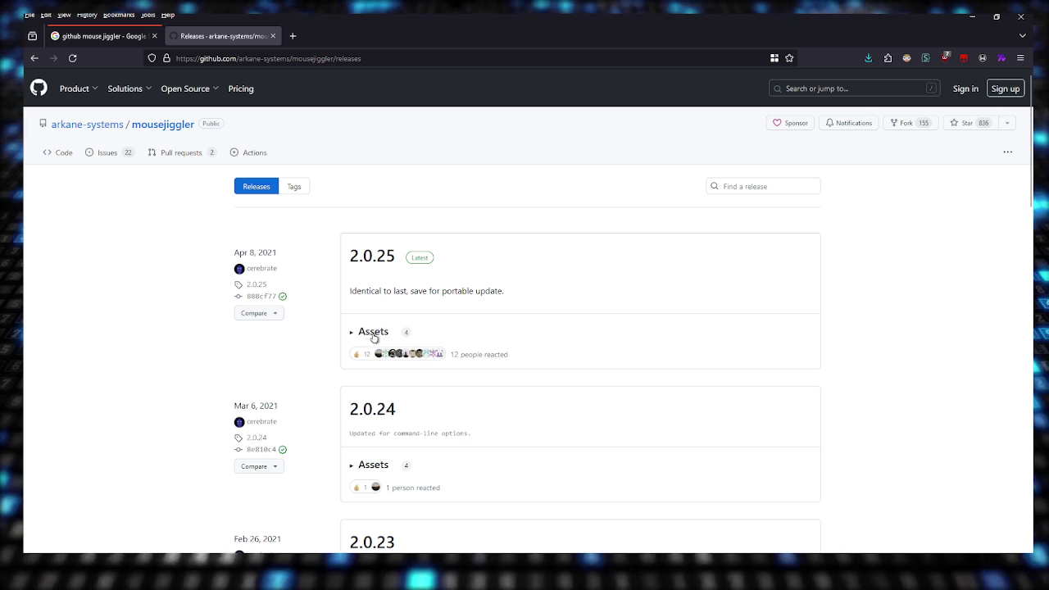
click(368, 335)
click(366, 334)
click(366, 334)
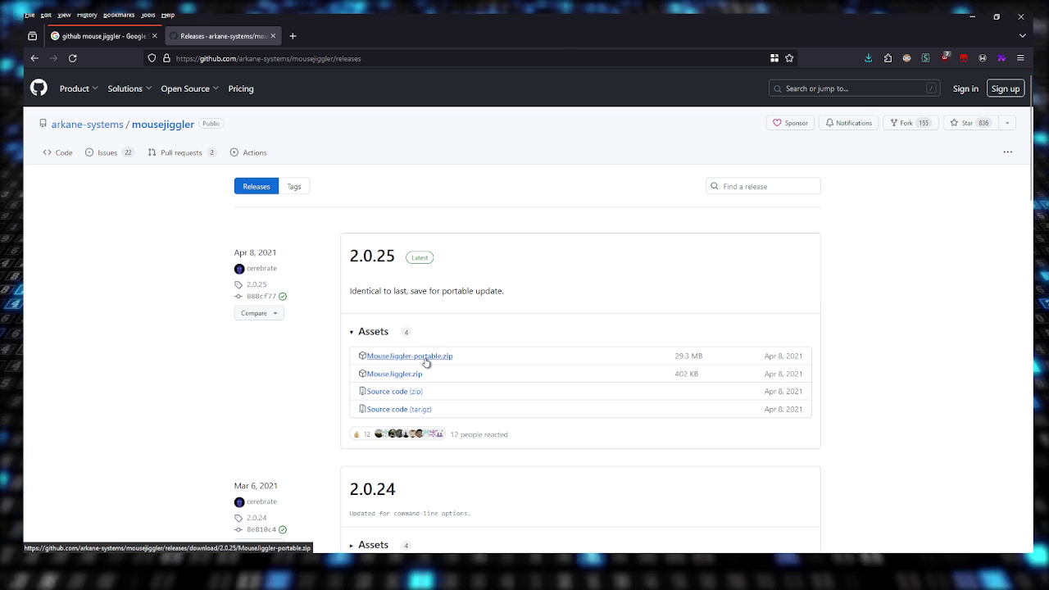
drag(475, 363, 367, 356)
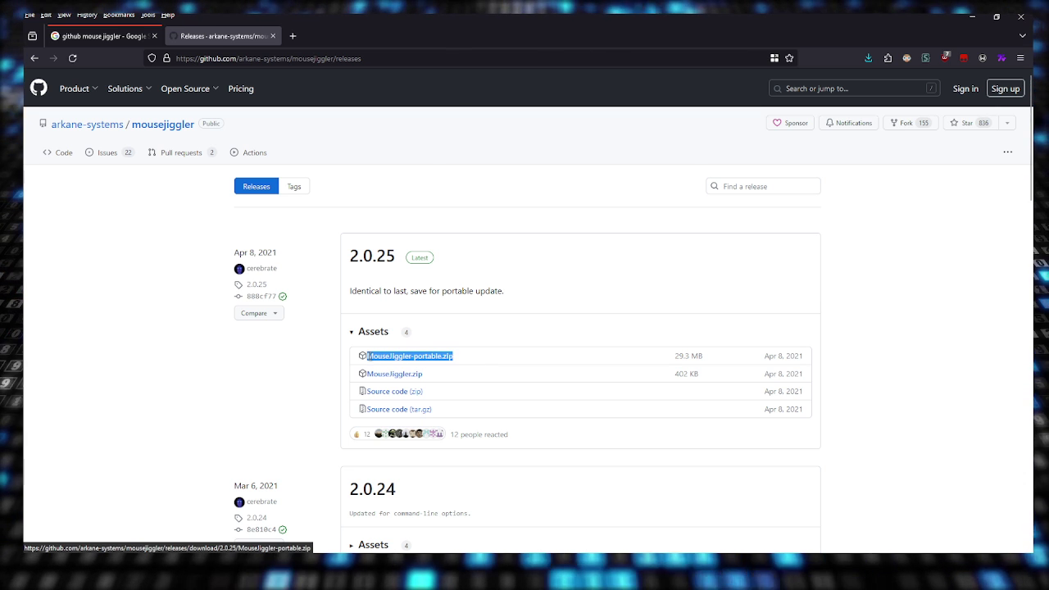
click(544, 316)
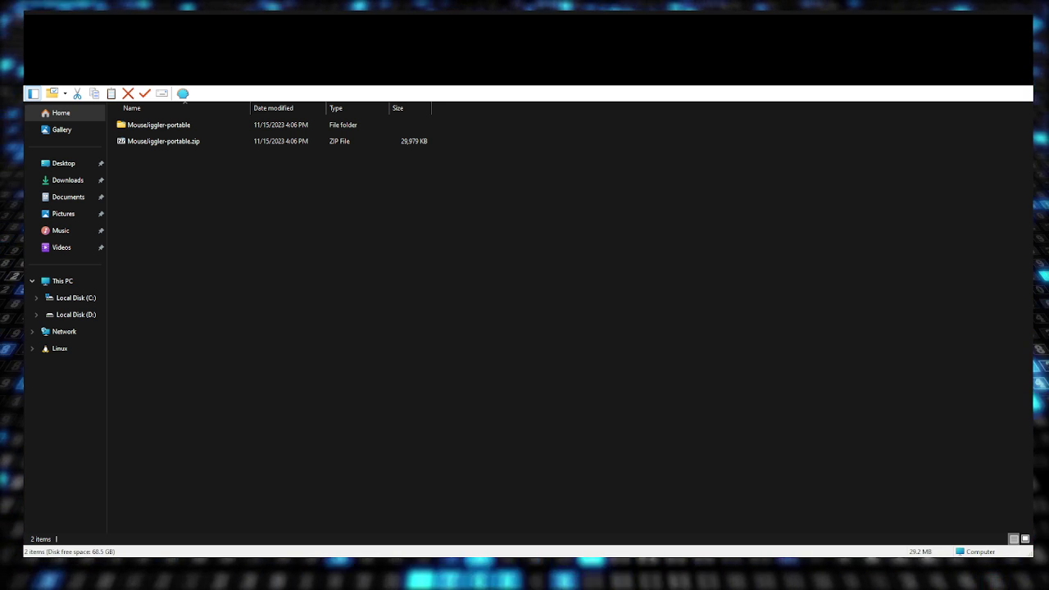
Rename the MouseJiggler-portable folder to 'Work files' and switch to extra large icons
click(186, 147)
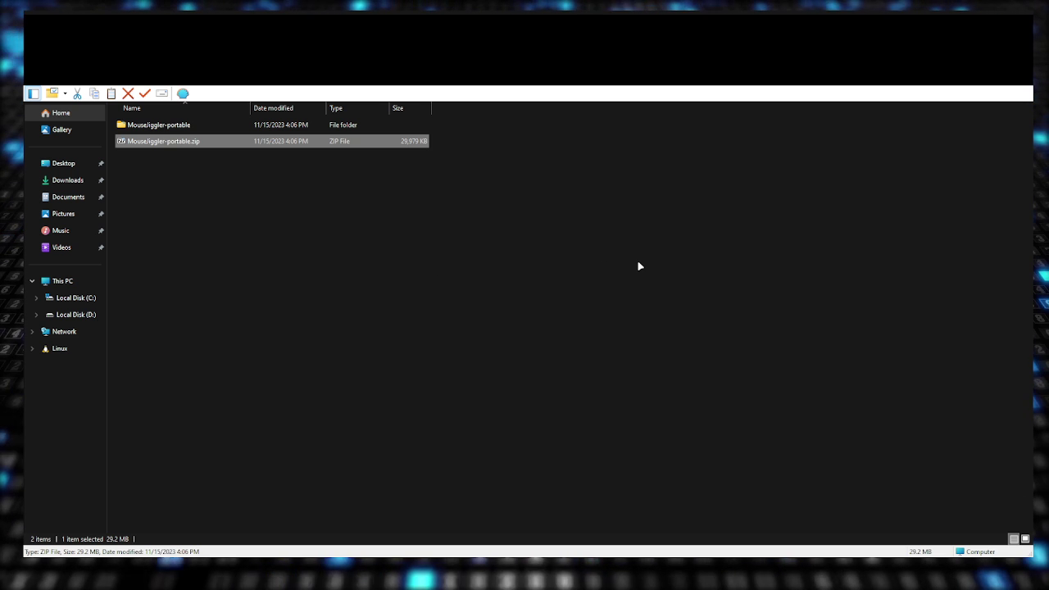
click(616, 254)
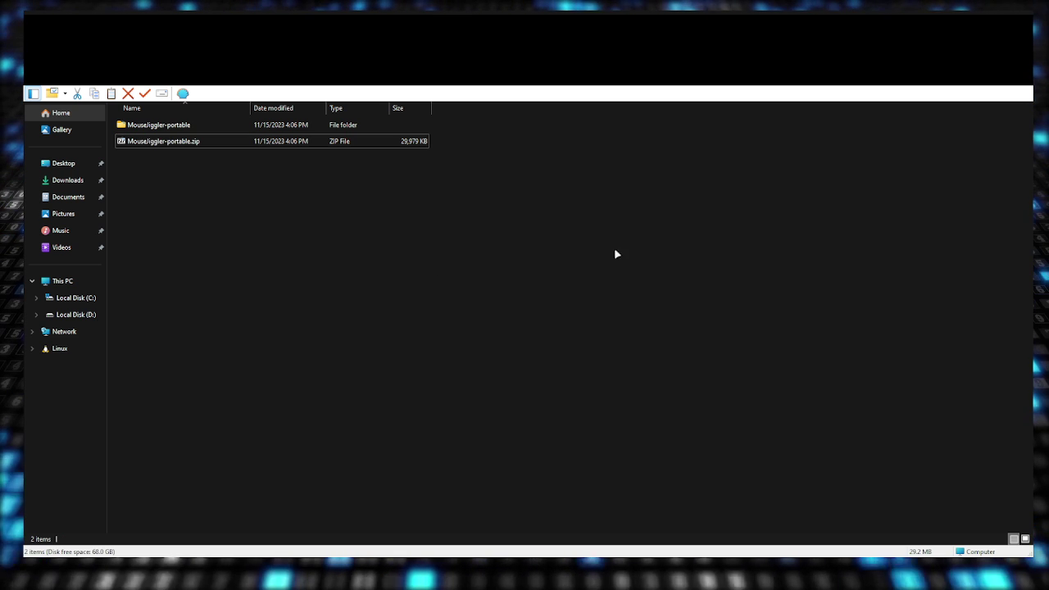
click(201, 129)
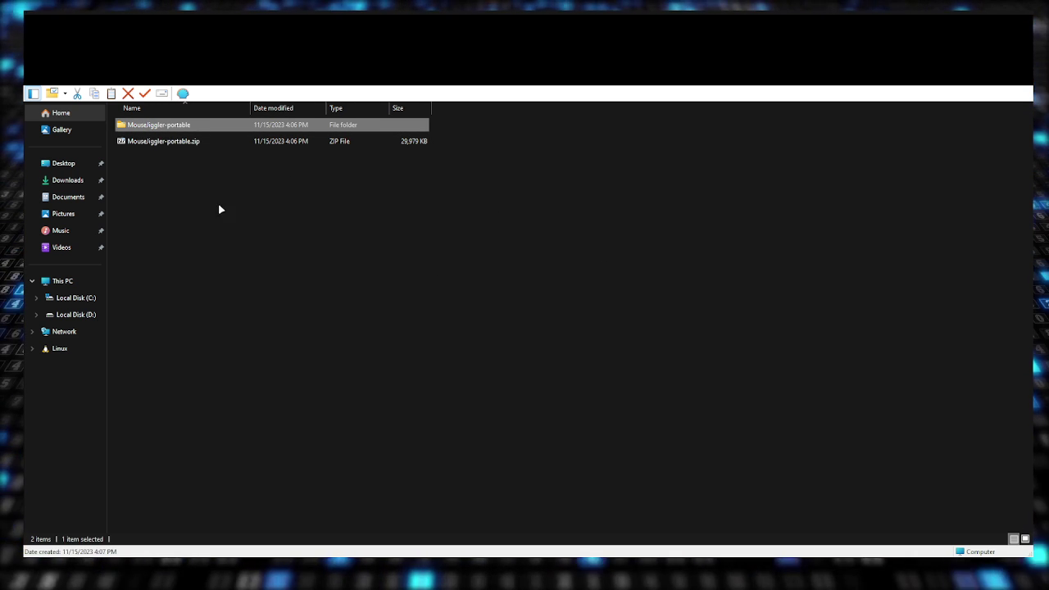
key(F2)
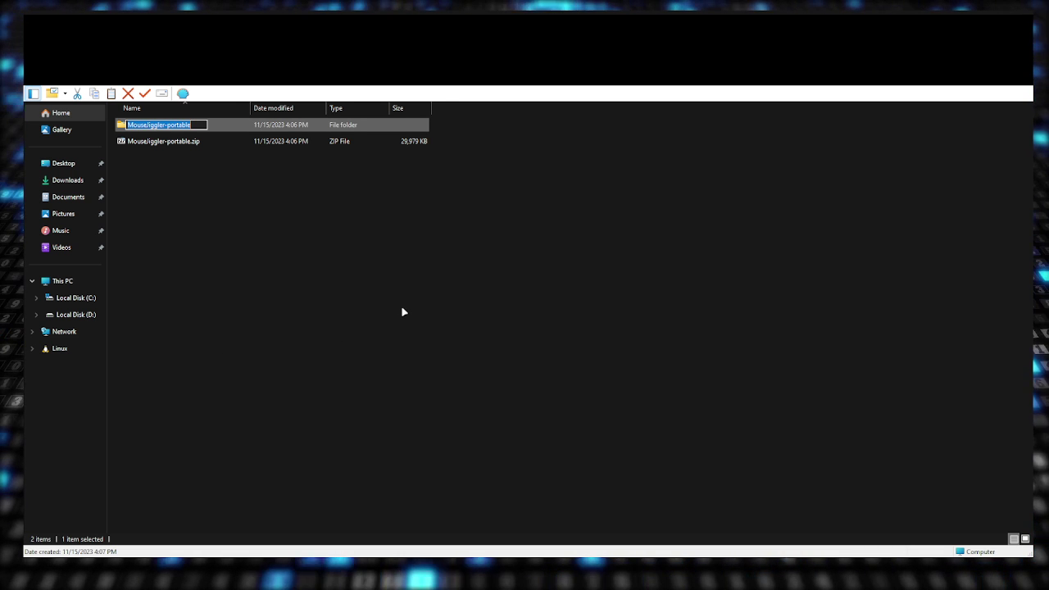
text(Work files)
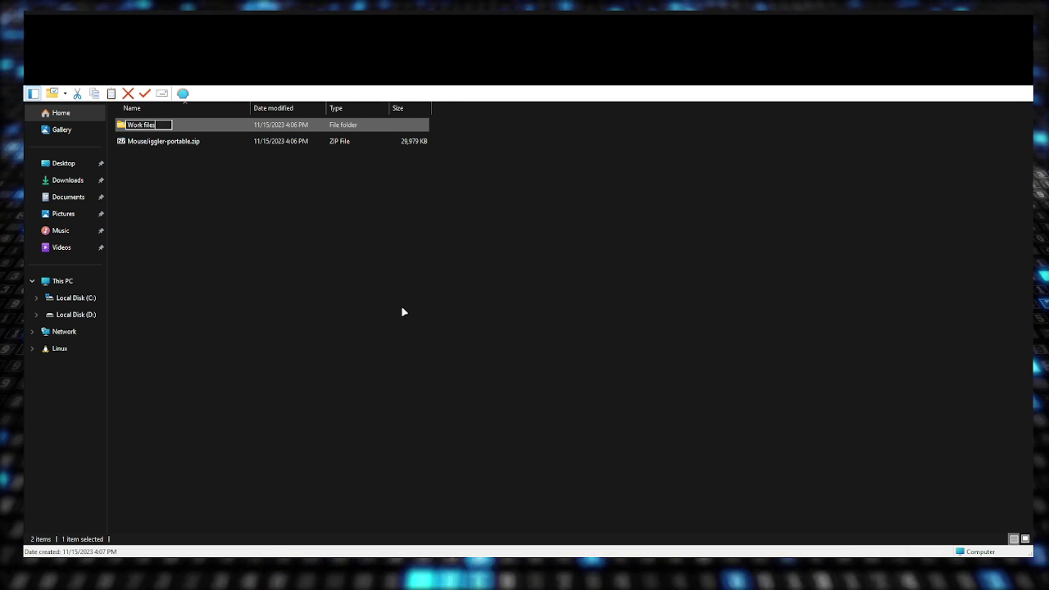
key(Return)
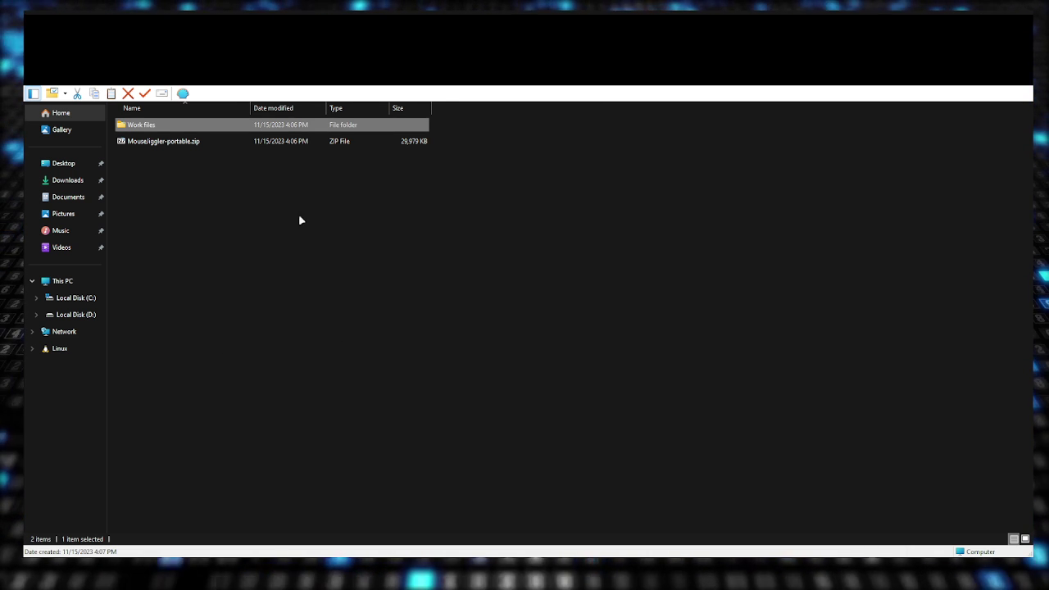
click(226, 163)
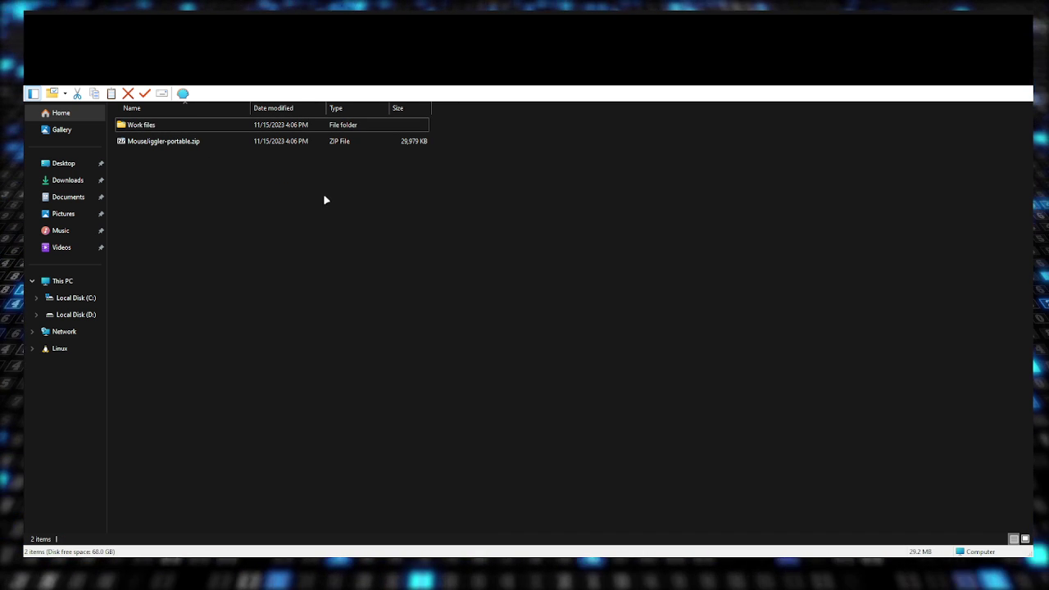
key(ctrl+shift+1)
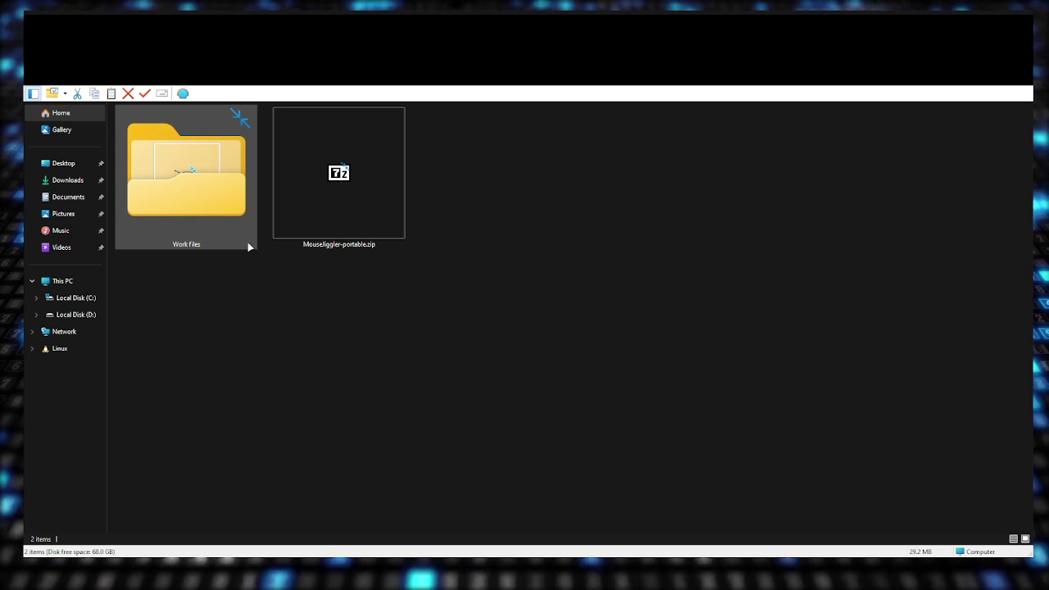
Open the Work files folder in extra large icons and select MouseJiggler.exe
double_click(229, 219)
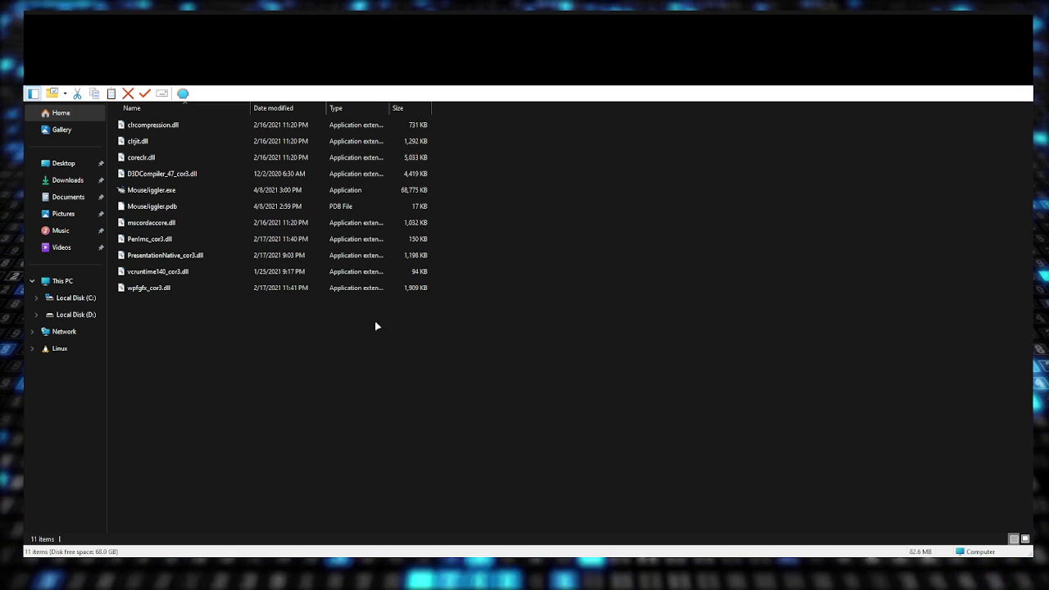
key(ctrl+shift+1)
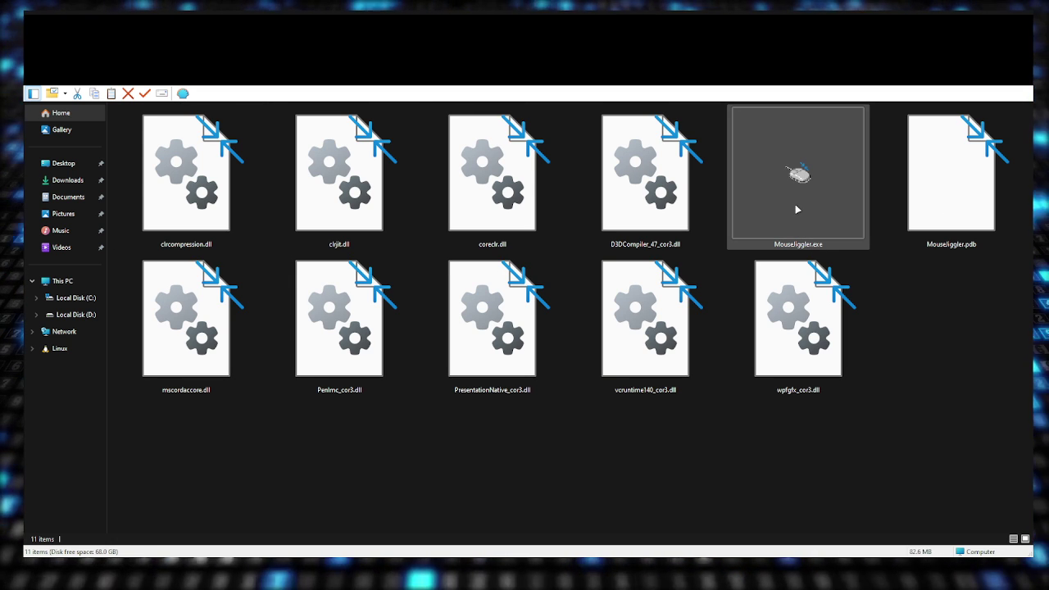
click(797, 210)
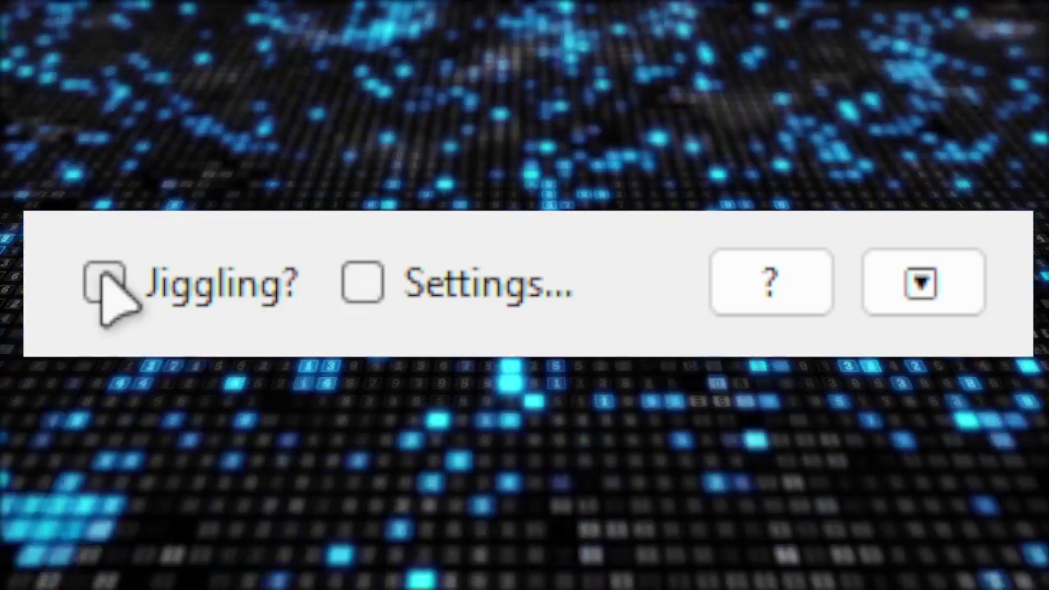
Check the Jiggling? box in Mouse Jiggler
click(104, 282)
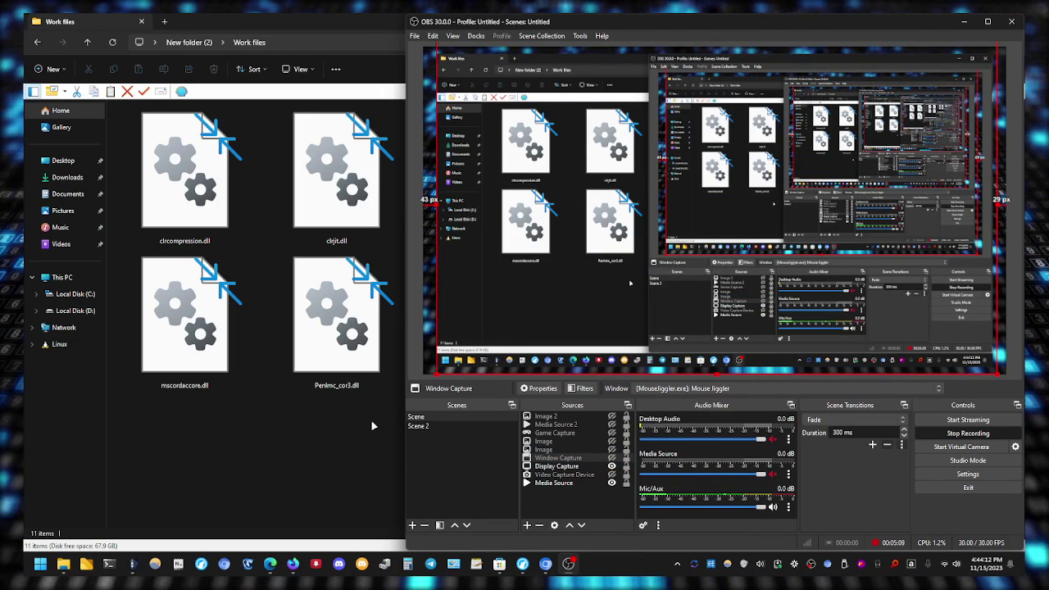
Maximize the Work files File Explorer window with Win+Up
key(super+Up)
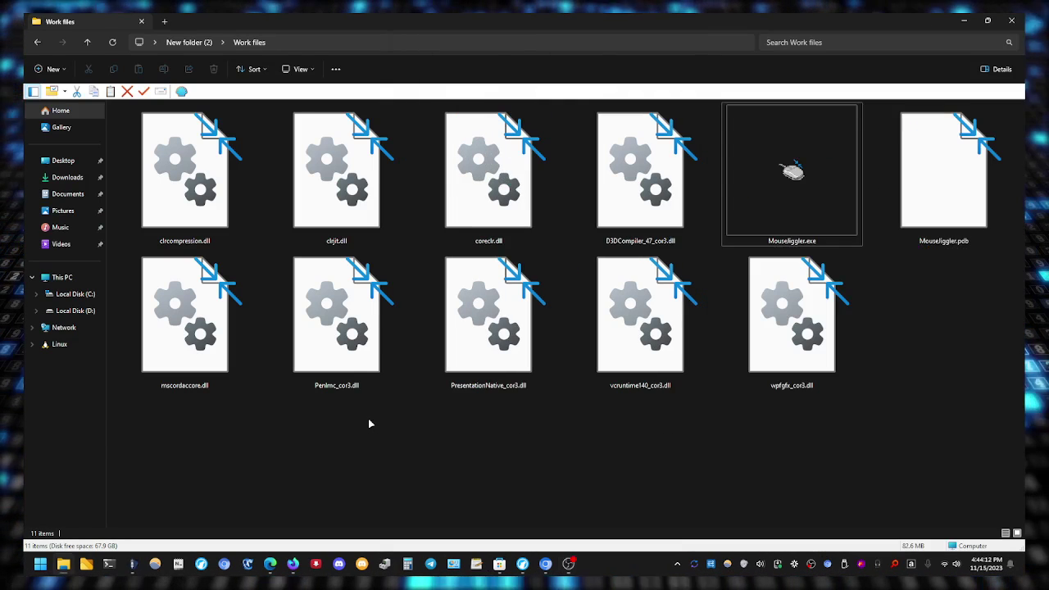